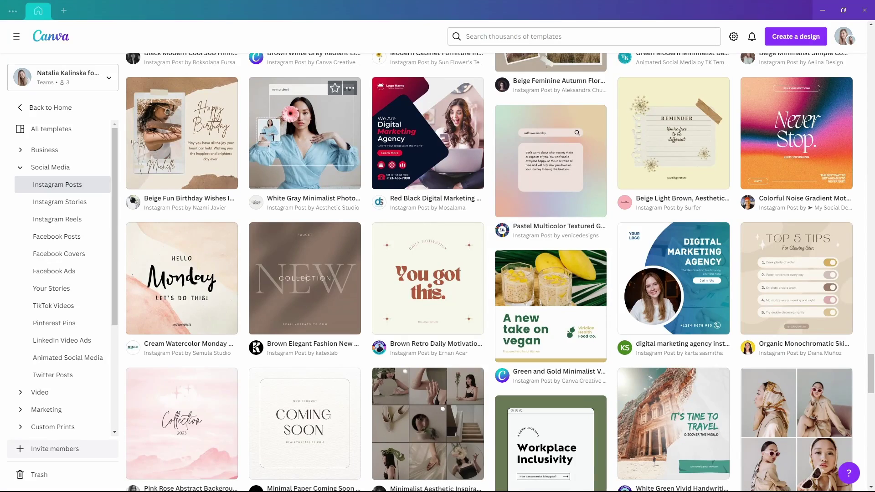
Start a design from the White Gray Minimalist template and open the Carousel Template: Left Cover pages
click(318, 156)
click(627, 130)
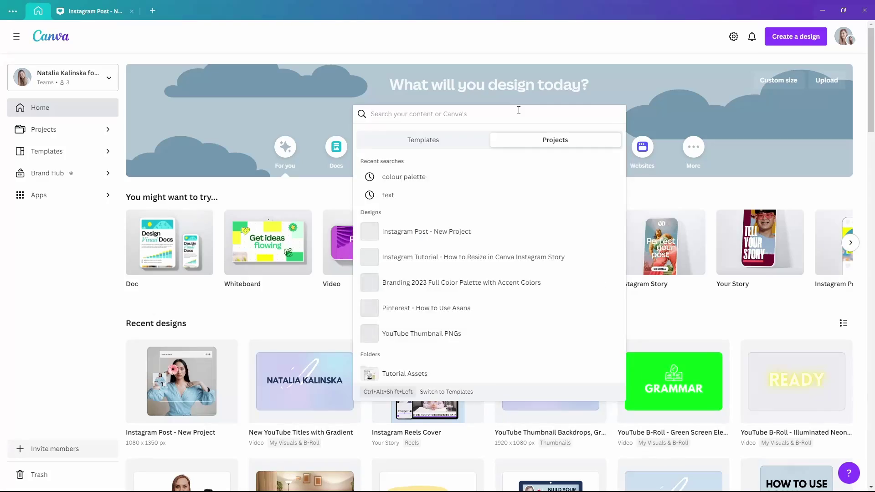
text(carousel)
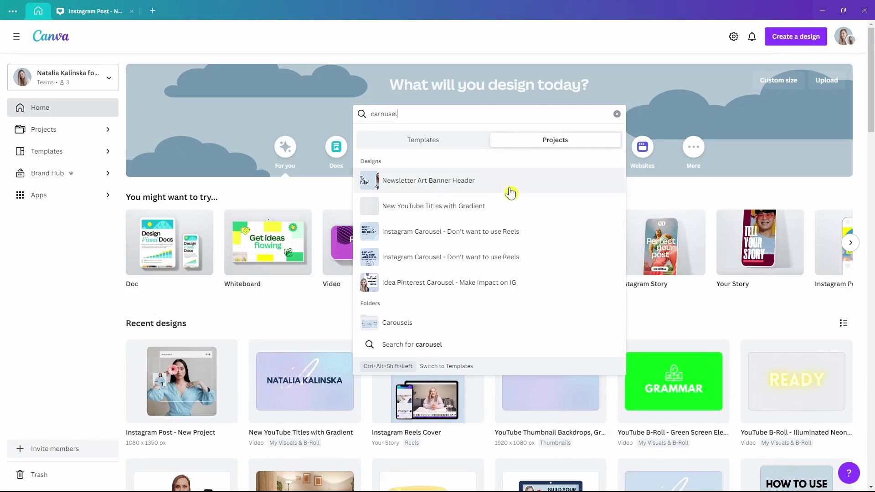
click(437, 351)
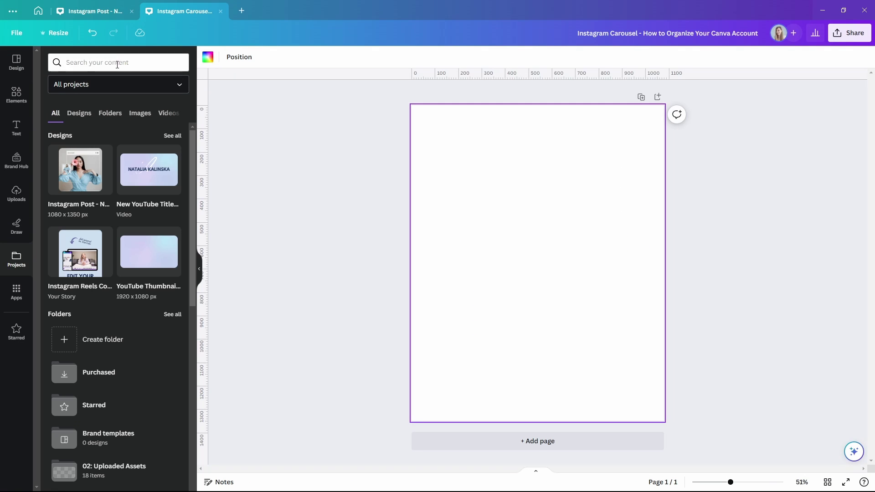
key(Return)
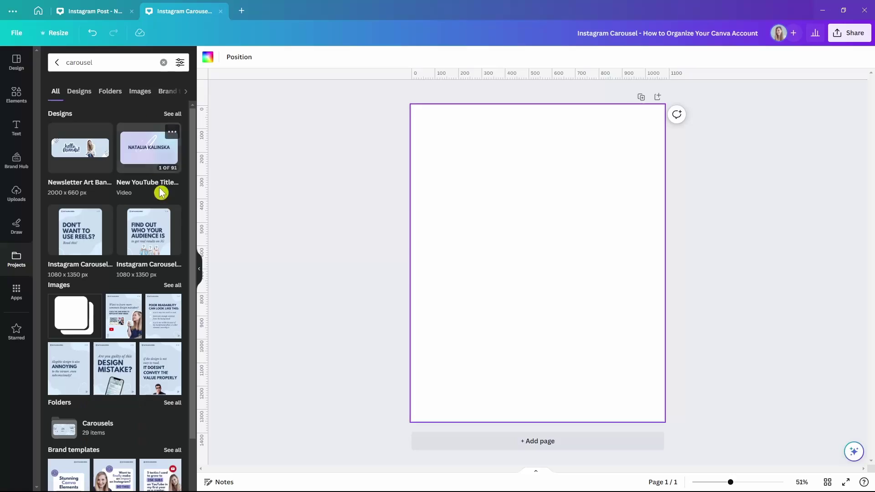
scroll(146, 240, down, 2)
click(121, 427)
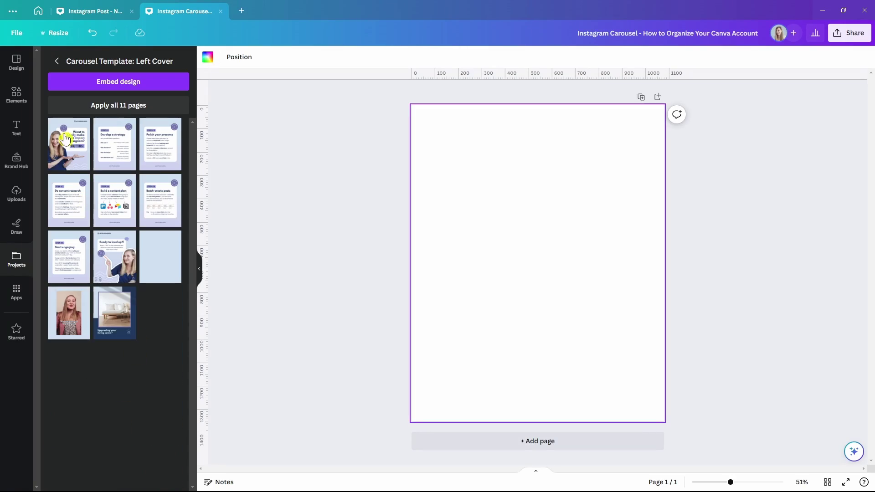
click(75, 141)
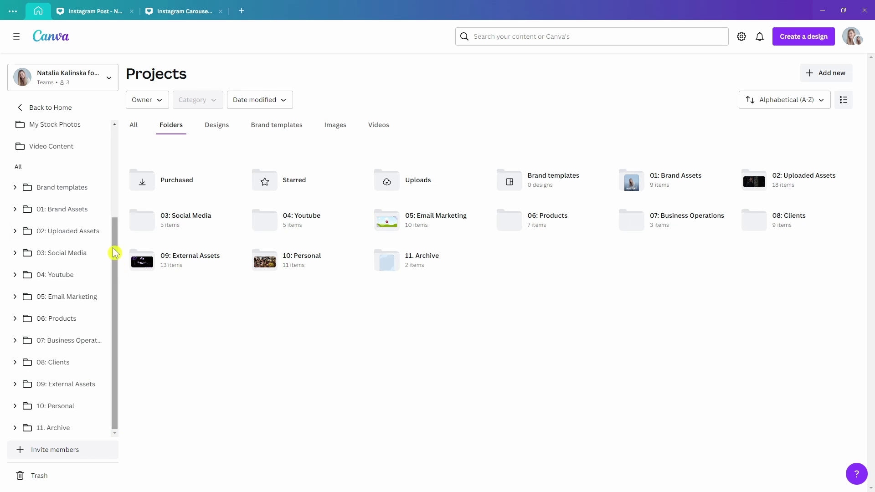
Look inside the 01: Brand Assets folder, then the 03: Social Media folder
click(73, 209)
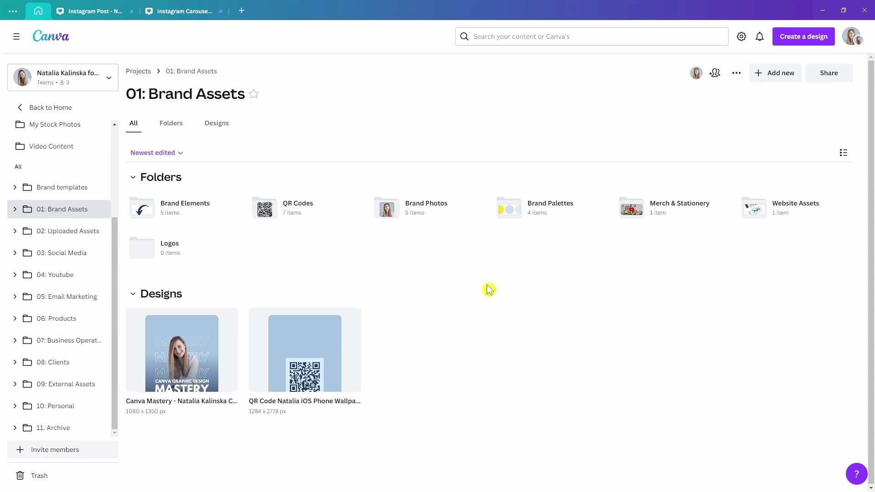
click(88, 254)
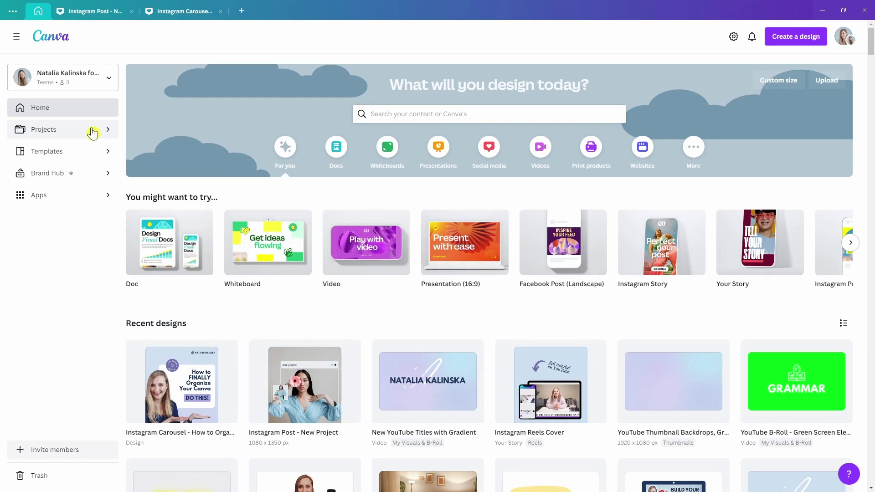
Move the carousel design into the Carousels folder
click(66, 130)
click(203, 131)
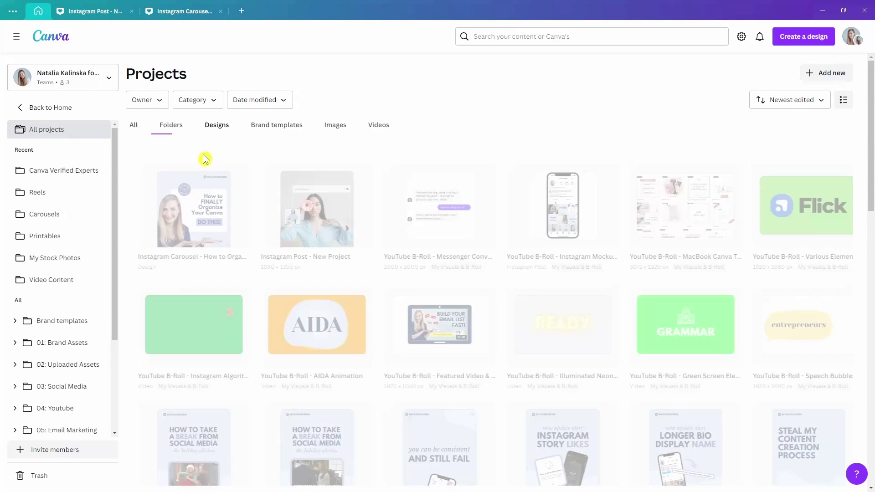
click(231, 178)
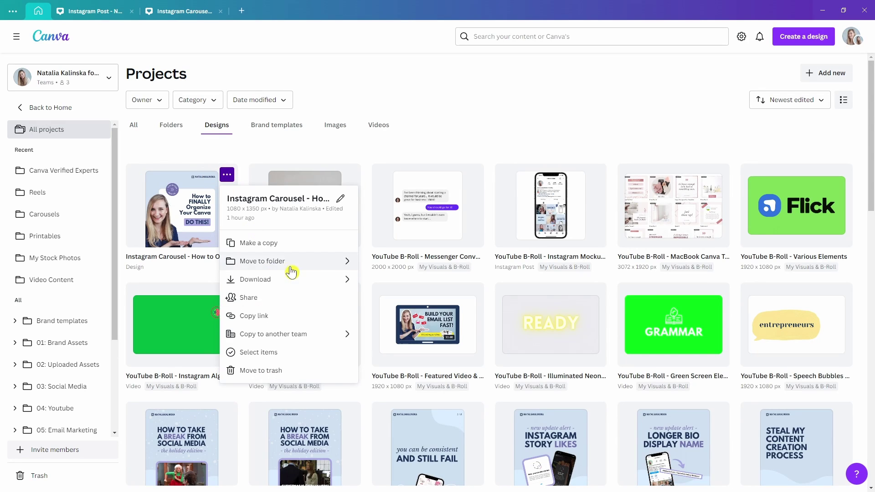
click(291, 263)
text(carousels)
click(292, 261)
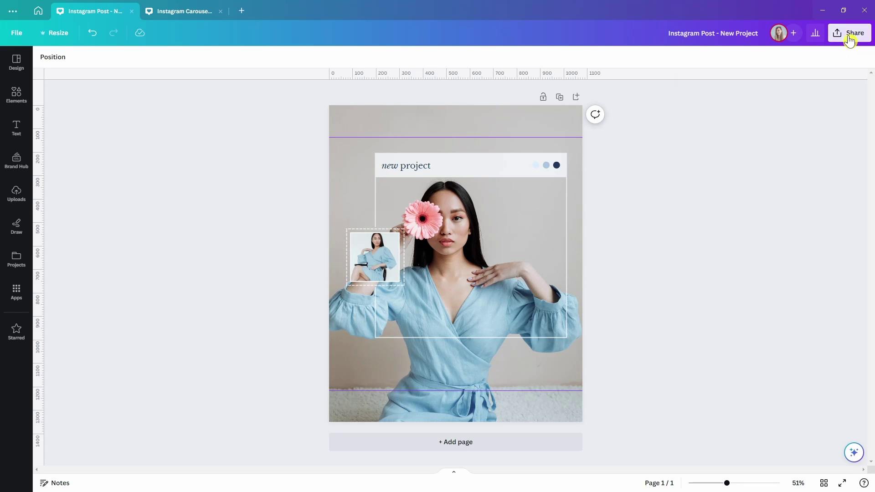
Save the Instagram post into the Single Image Graphics folder
click(849, 32)
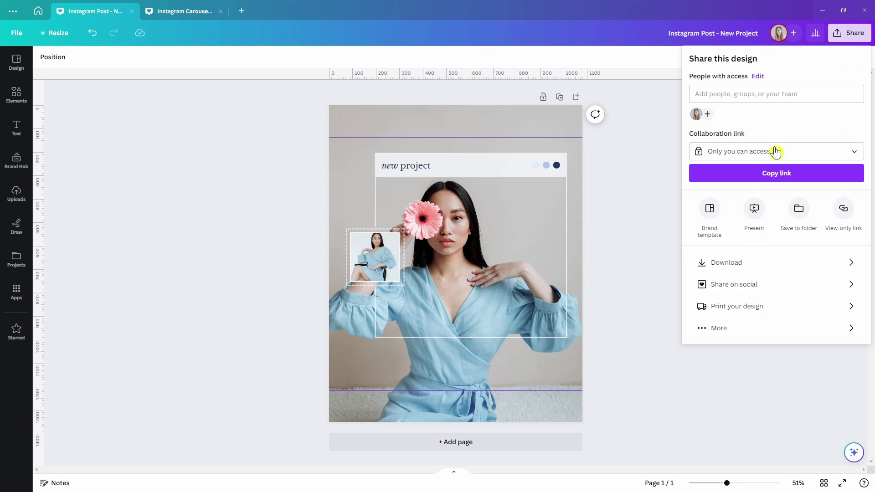
click(736, 334)
click(793, 128)
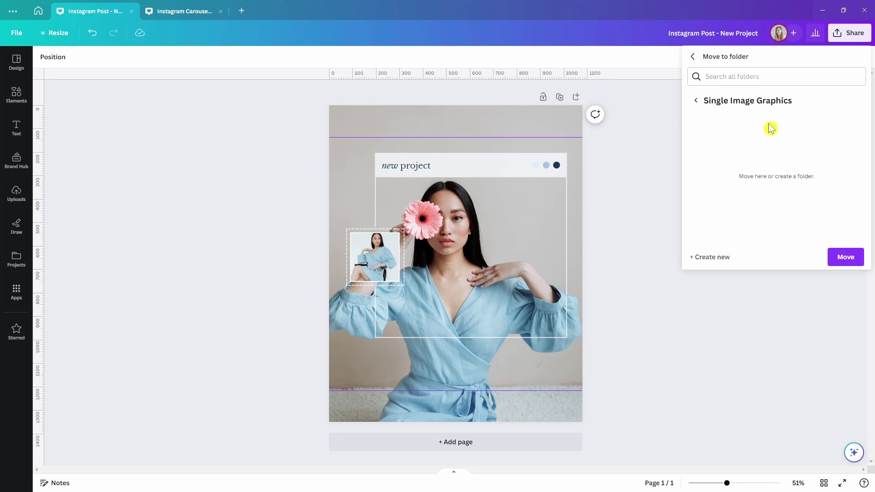
click(855, 258)
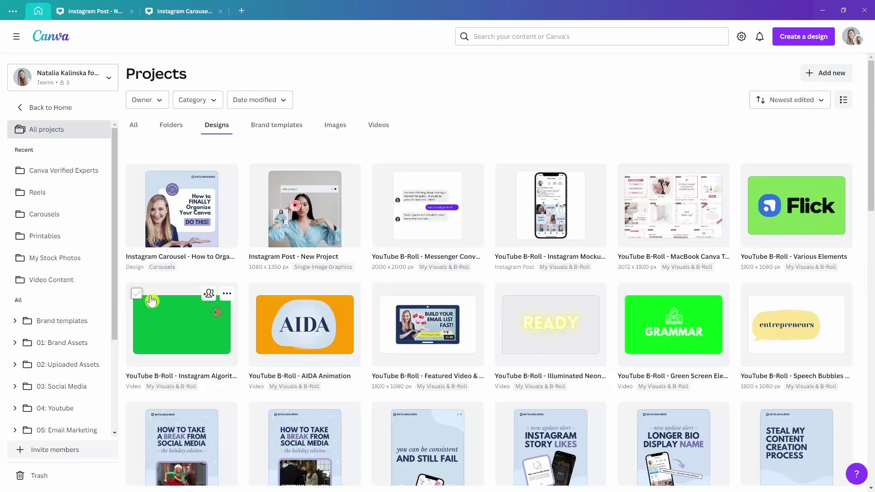
Move the five selected B-Roll video designs into My Visuals & B-Roll
click(137, 293)
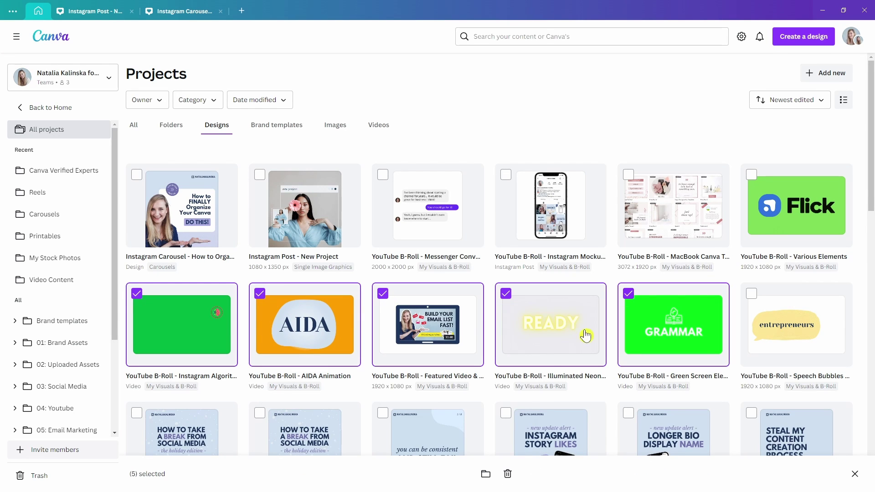
click(485, 474)
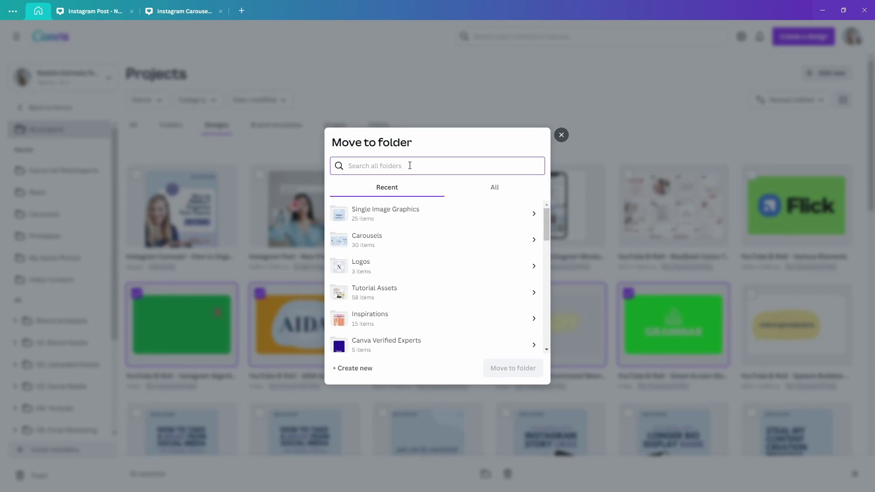
text(visua)
click(404, 207)
click(516, 357)
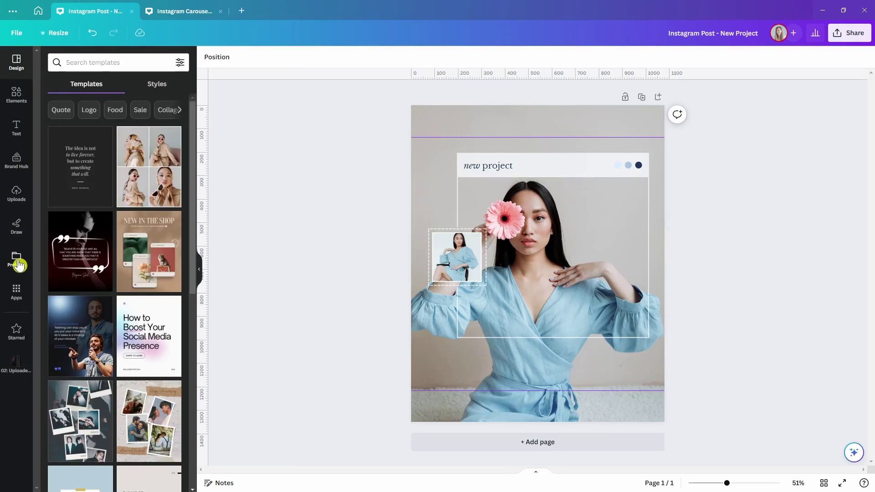
List project folders in the editor and replace the carousel's current page with a saved design
click(17, 260)
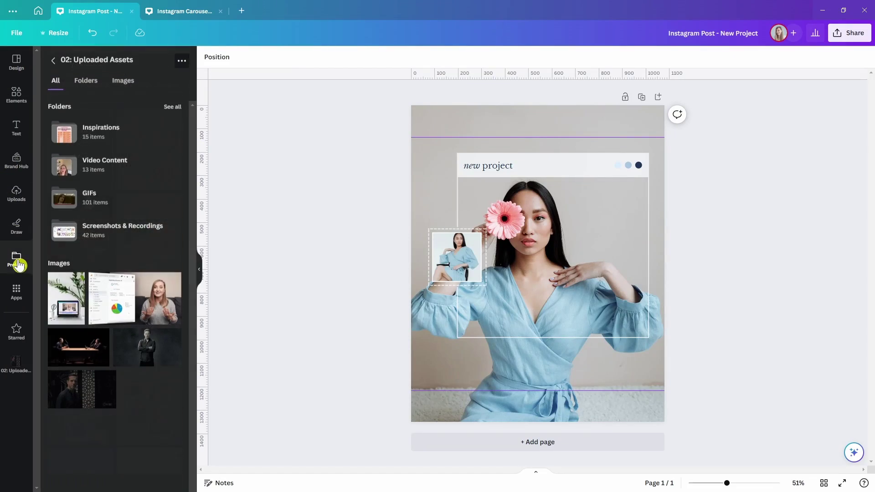
click(85, 81)
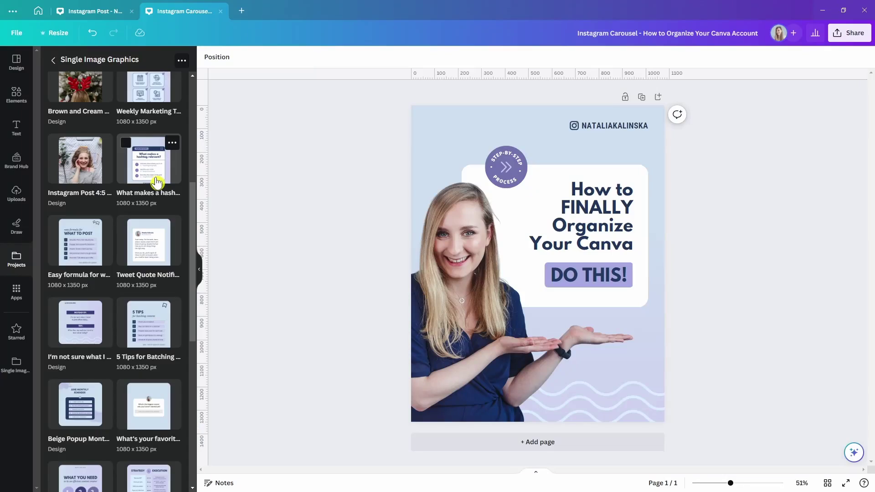
click(157, 181)
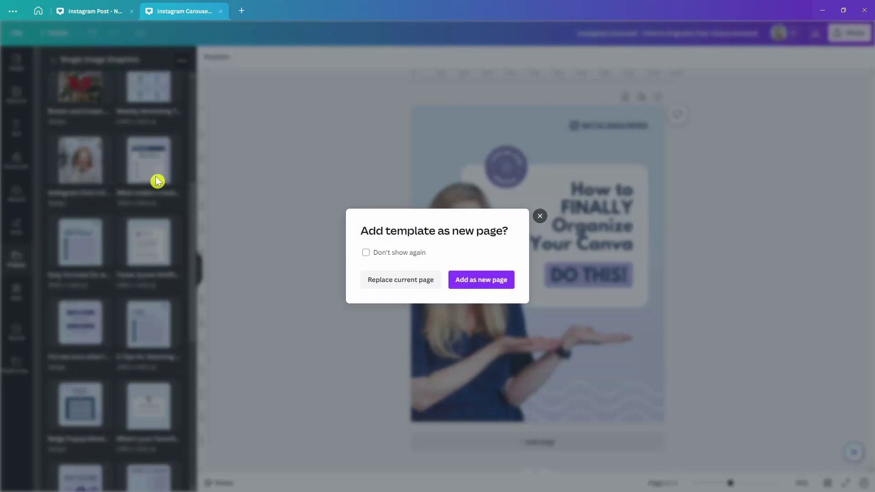
click(399, 280)
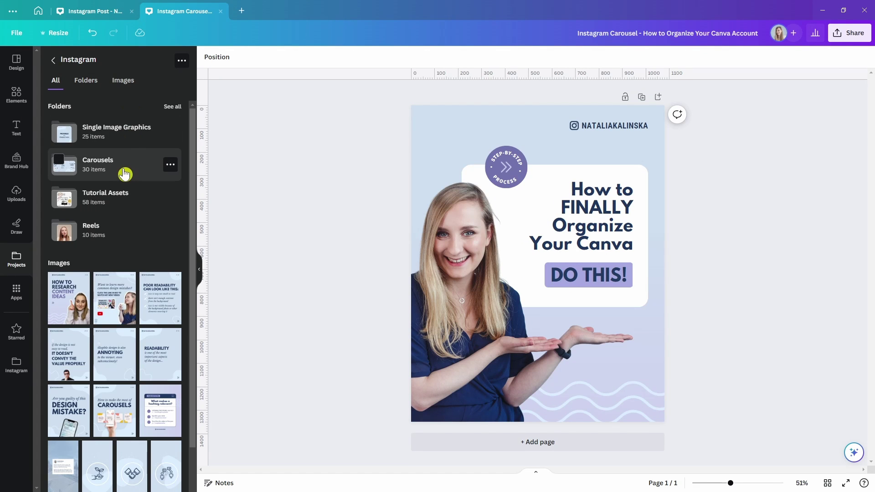
click(126, 137)
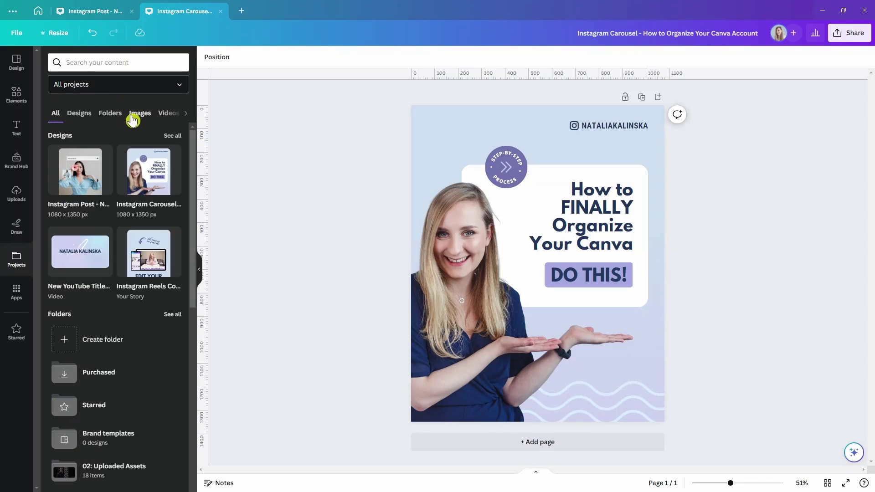
click(132, 119)
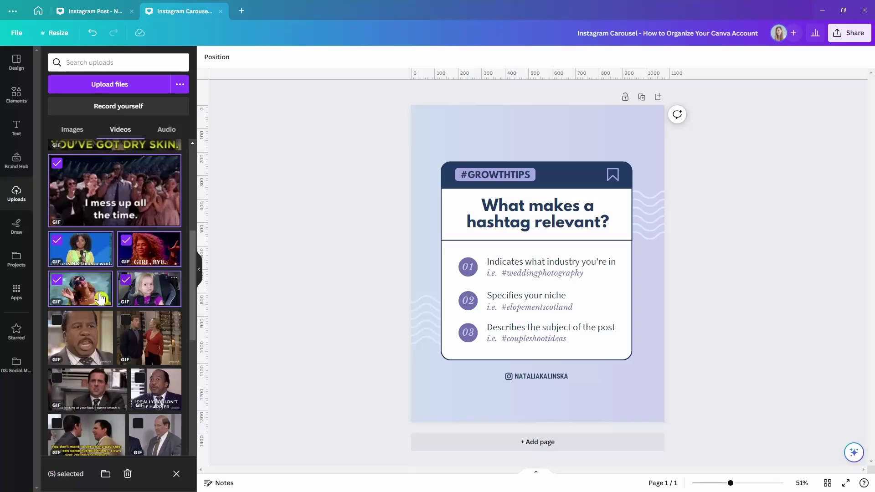
Select the uploaded GIFs and move them into the GIFs folder
click(57, 320)
click(125, 320)
click(56, 377)
click(140, 377)
click(57, 424)
click(138, 423)
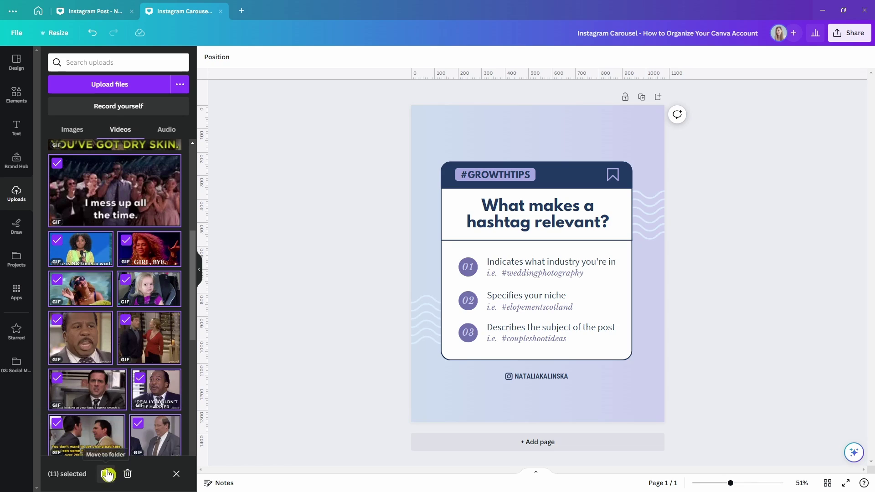
click(105, 473)
text(gif)
click(513, 357)
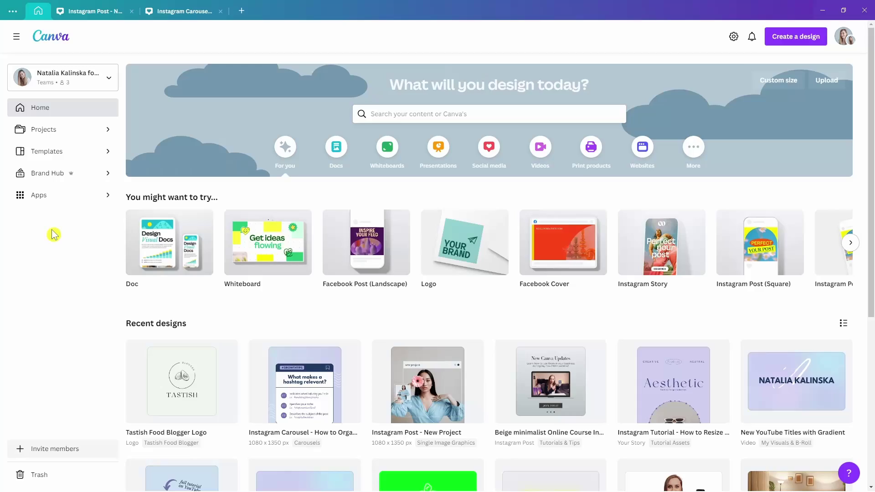
Create the Tastish brand kit and upload its logo files
click(48, 175)
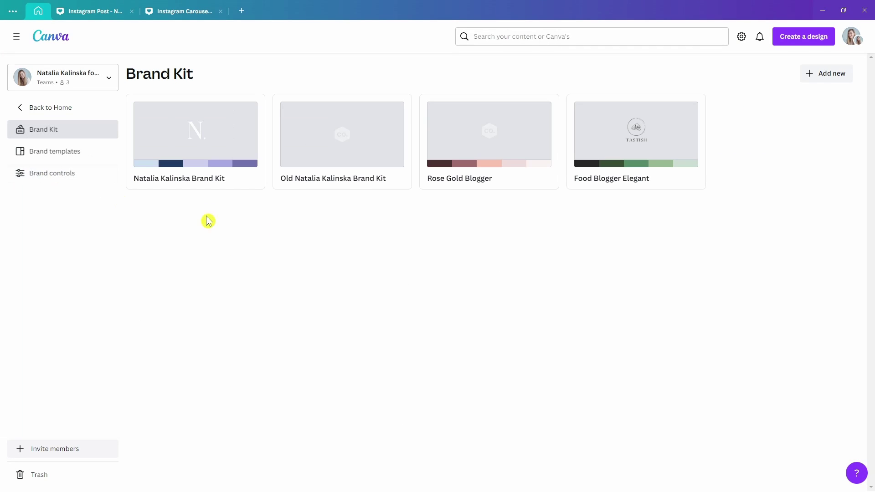
click(824, 76)
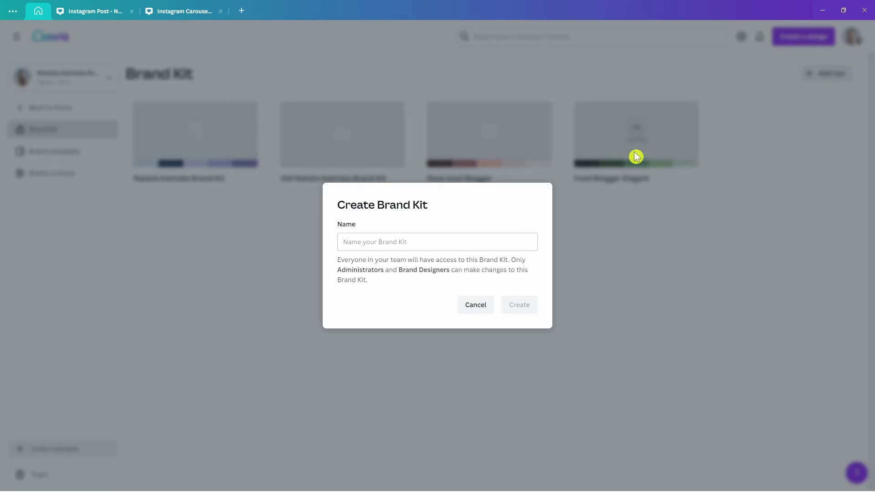
click(522, 305)
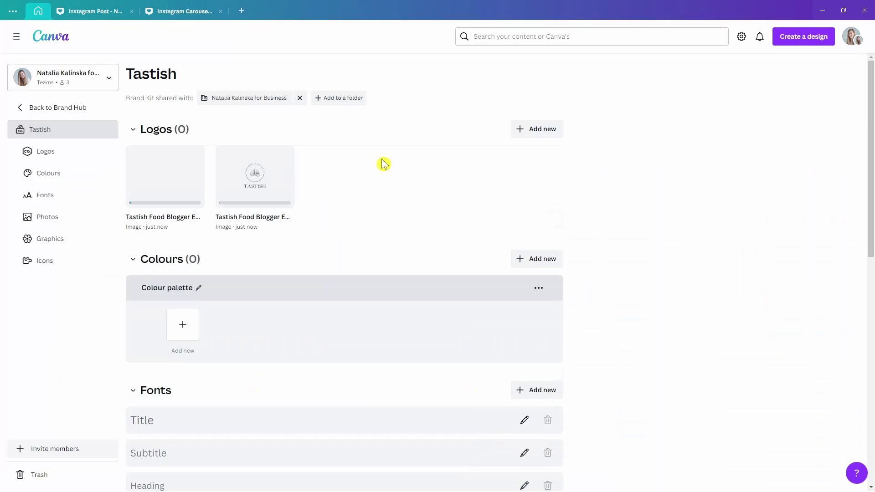
click(537, 137)
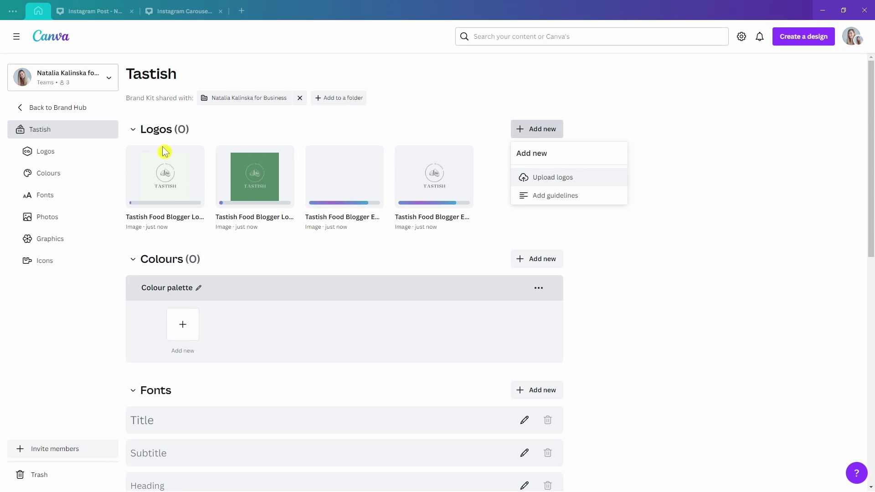
click(566, 217)
Keep the palette colours and add a sixth light green swatch #cbddd1
click(484, 285)
click(508, 329)
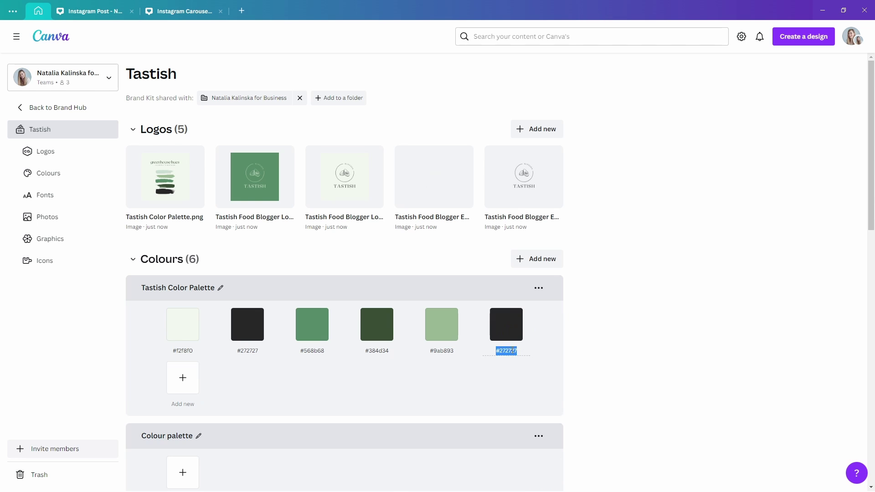
text(#cbddd1)
click(555, 331)
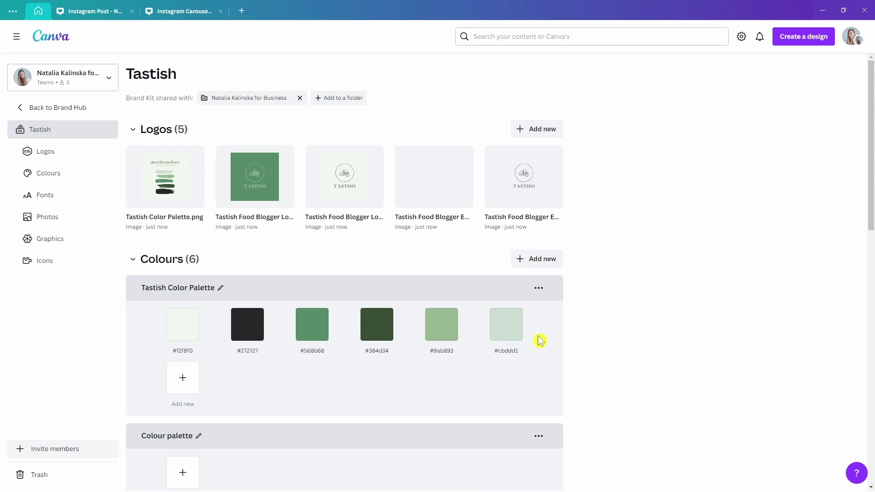
scroll(540, 341, down, 8)
Set a serif Title font and upload a custom brand font
click(165, 205)
click(165, 203)
click(202, 283)
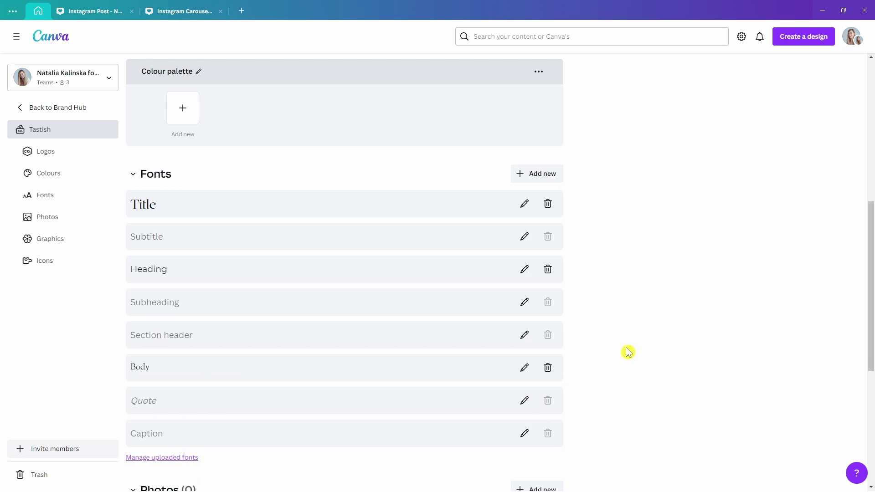
click(534, 174)
click(572, 241)
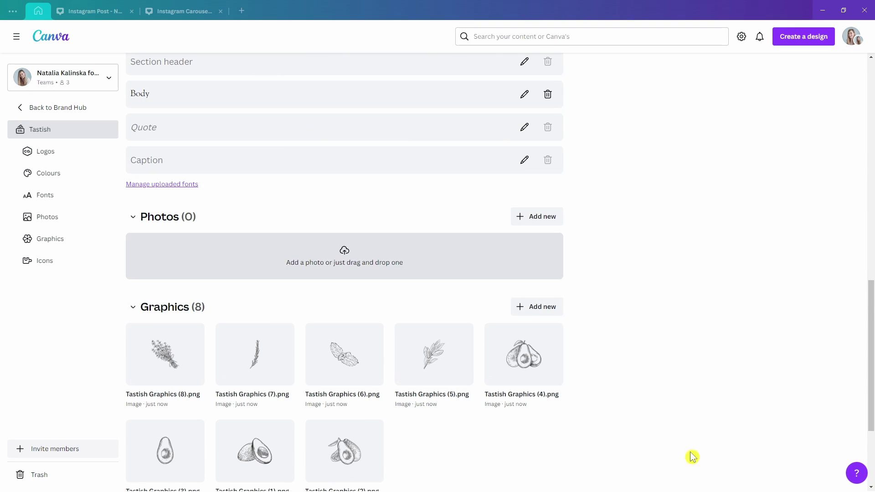
drag(865, 142, 870, 364)
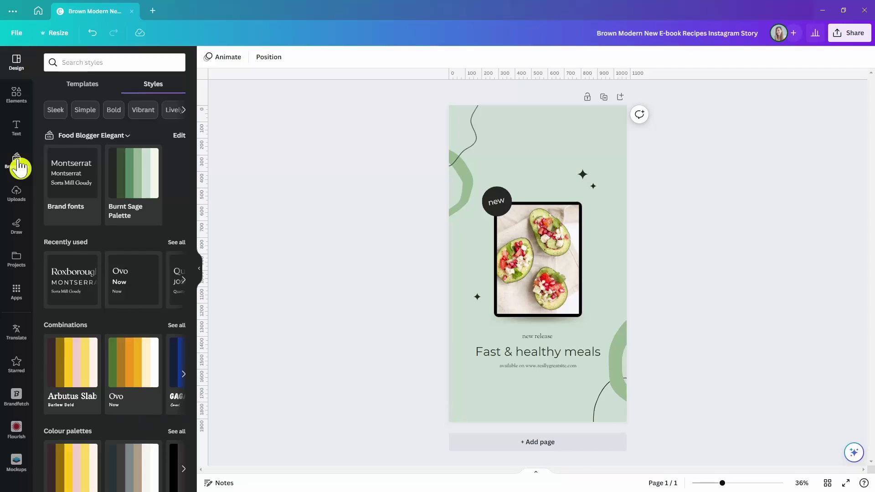
Place the Tastish logo from Brand Hub on the recipe story and shrink it into position
click(22, 168)
drag(504, 126, 506, 130)
drag(582, 205, 545, 152)
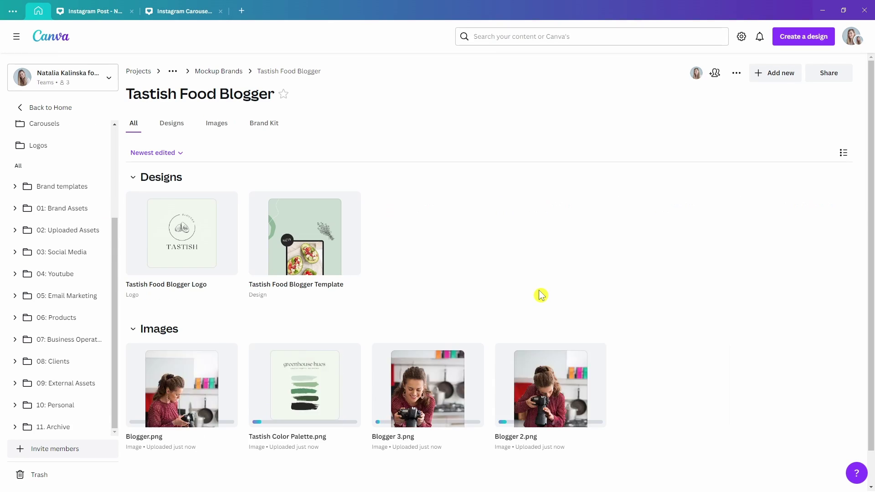
Customise the Pink Wedding Mini Brand Board and recolour its PRIMARY LOGO block
scroll(541, 295, down, 6)
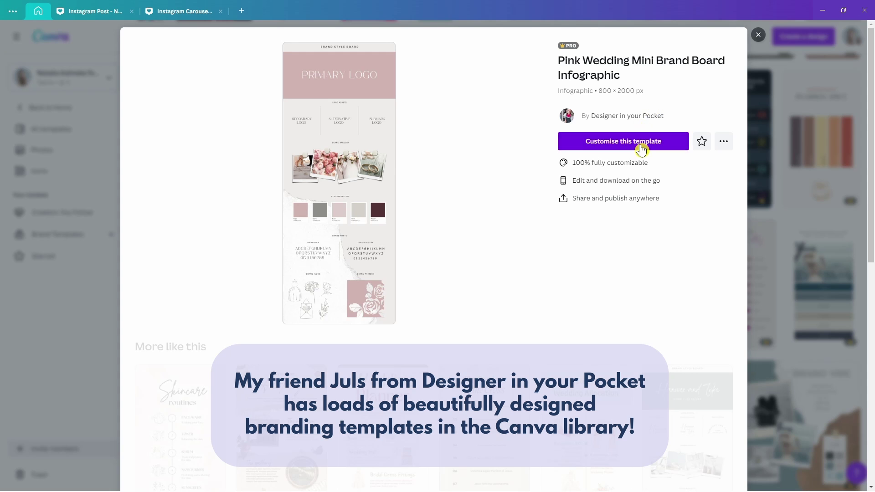
click(641, 142)
click(532, 127)
click(208, 57)
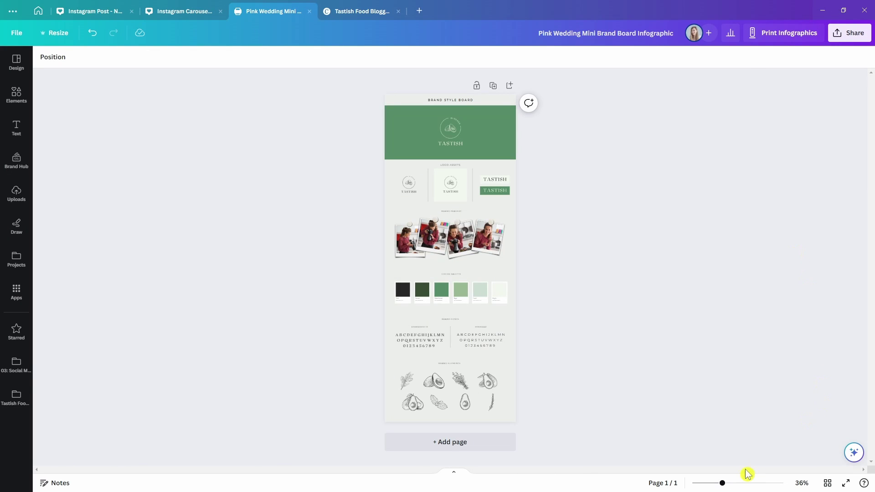
click(746, 483)
drag(871, 180, 865, 422)
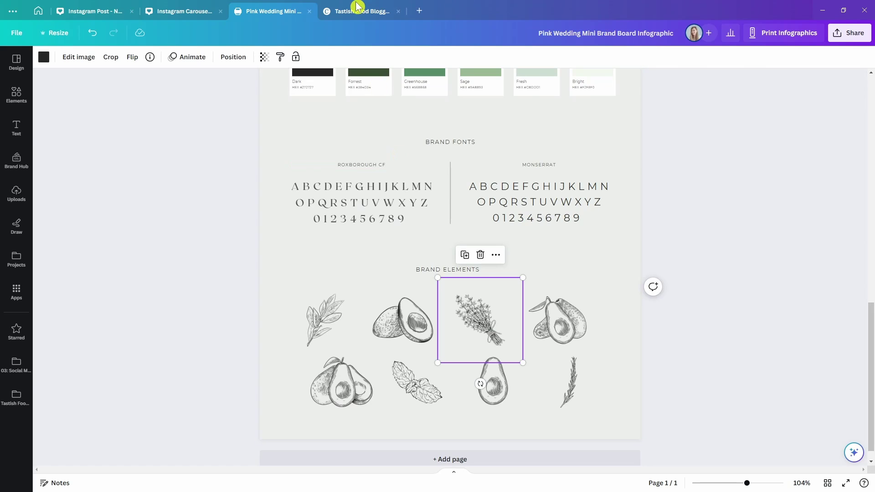
Paste the herb graphic into the Tastish Food Blogger Template, enlarge it, and place it top-right
click(358, 9)
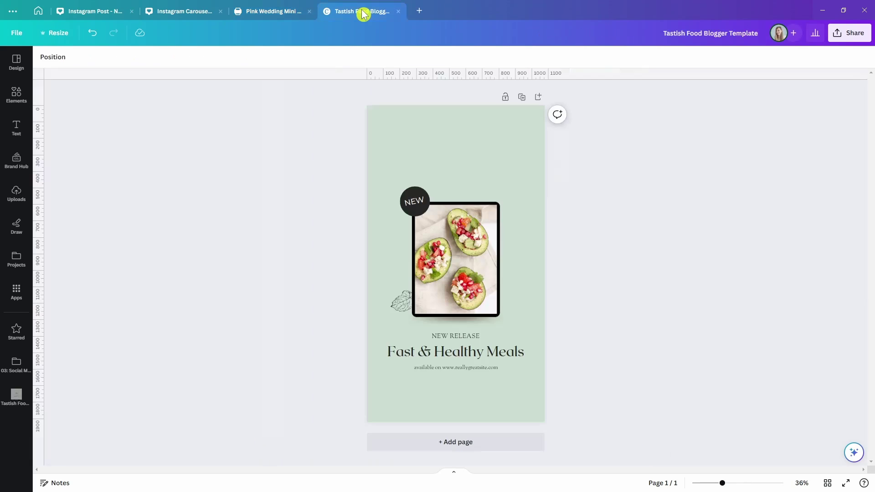
key(ctrl+v)
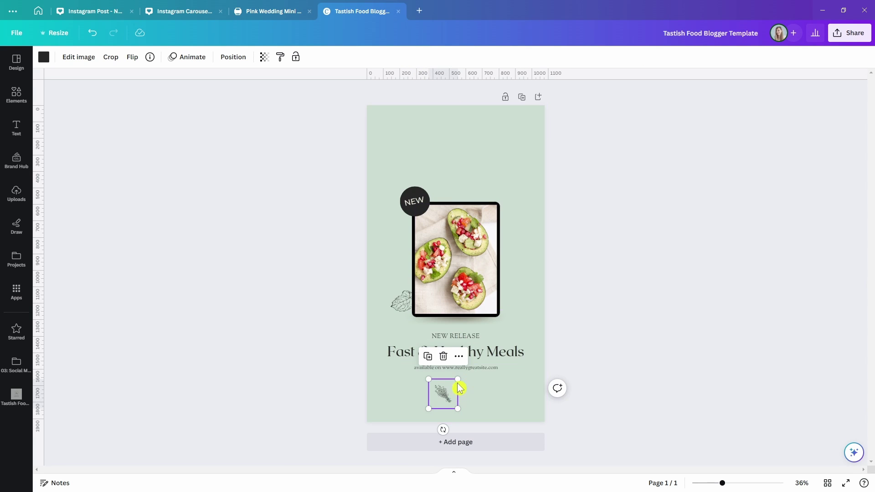
drag(464, 374, 480, 362)
drag(456, 391, 513, 171)
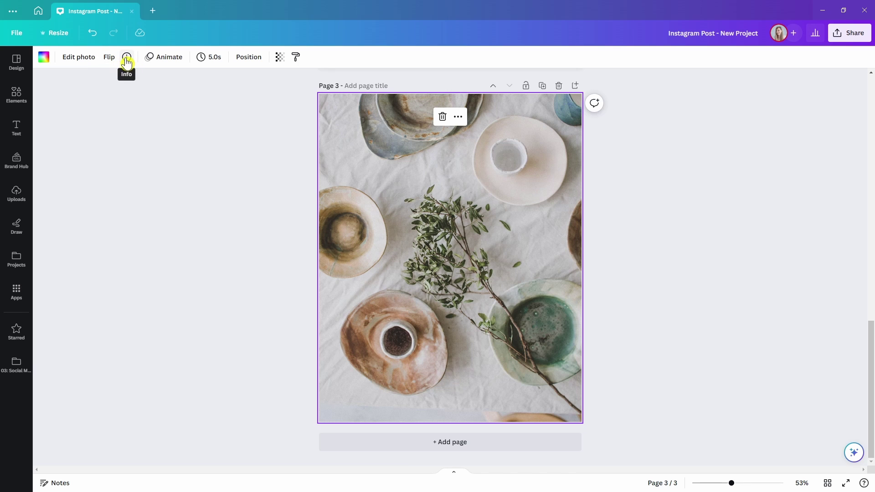
Star the Ceramics photo from its details panel
click(126, 58)
click(144, 186)
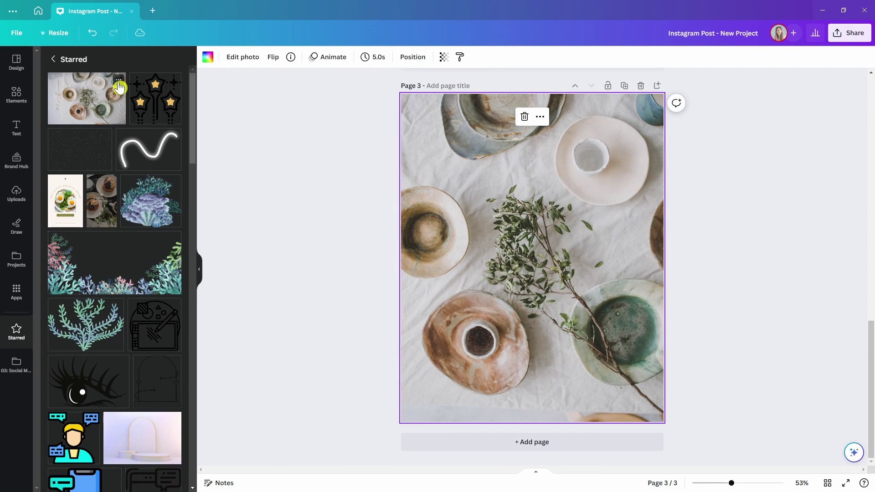
scroll(143, 139, down, 5)
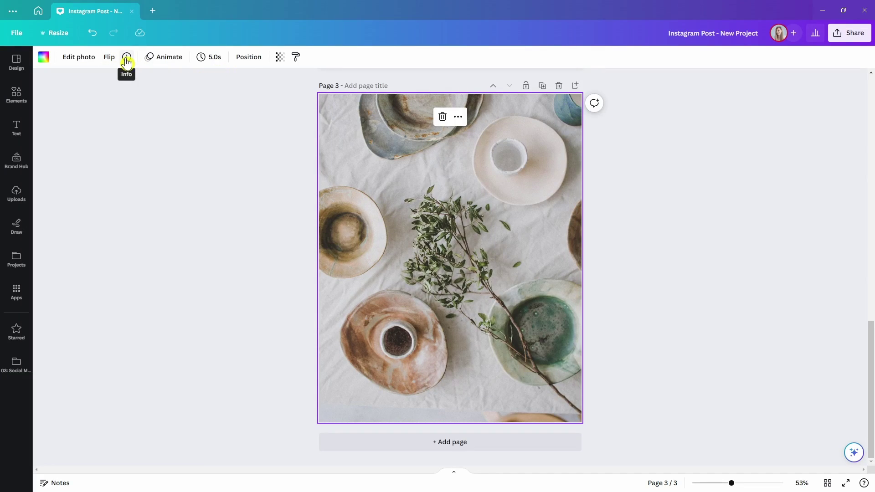
click(127, 59)
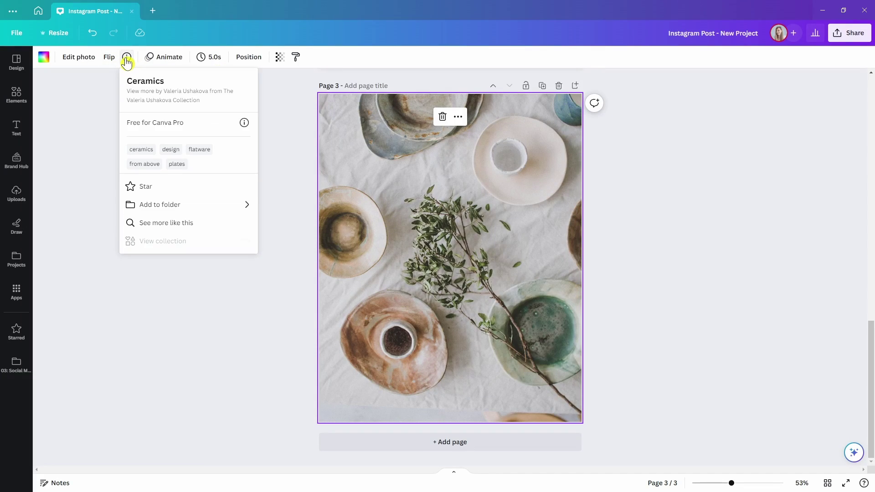
click(144, 185)
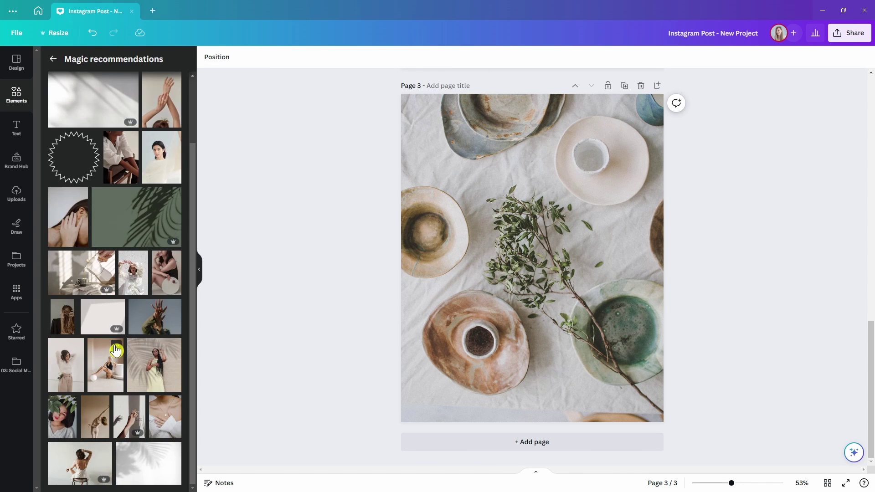
Check details of several photos and templates, then browse more photos by the Woman Holding A Drink creator
click(116, 348)
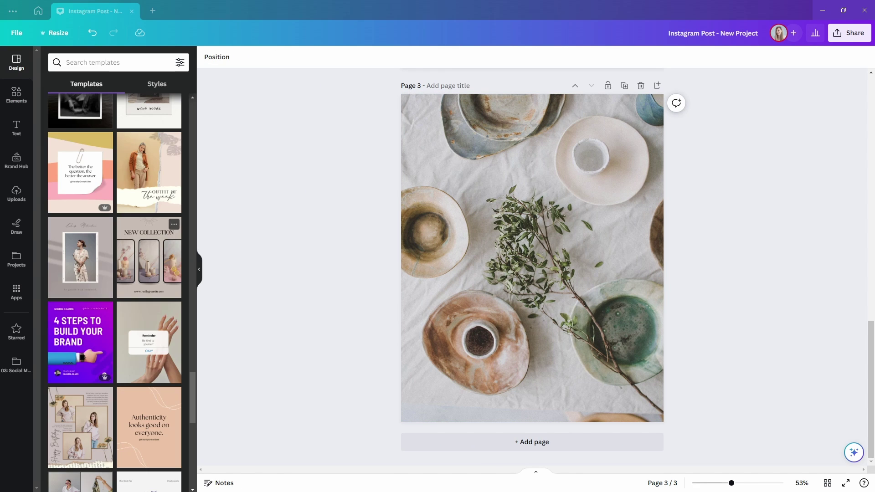
click(175, 224)
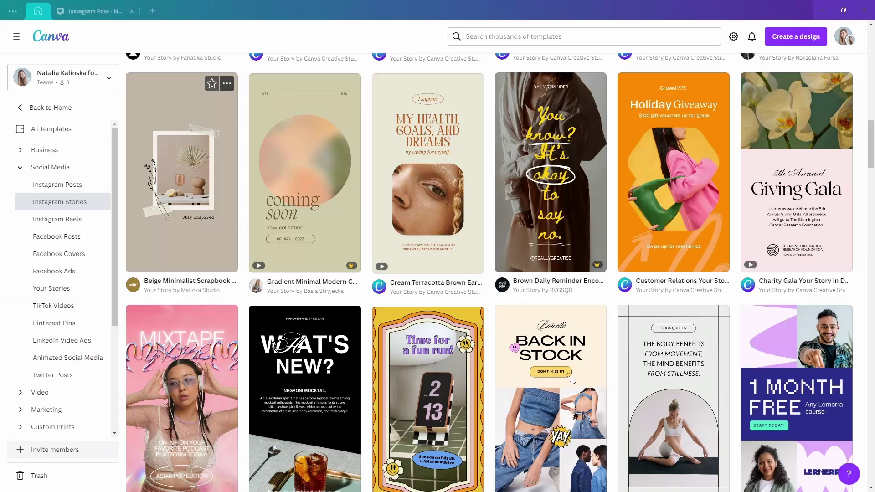
click(229, 86)
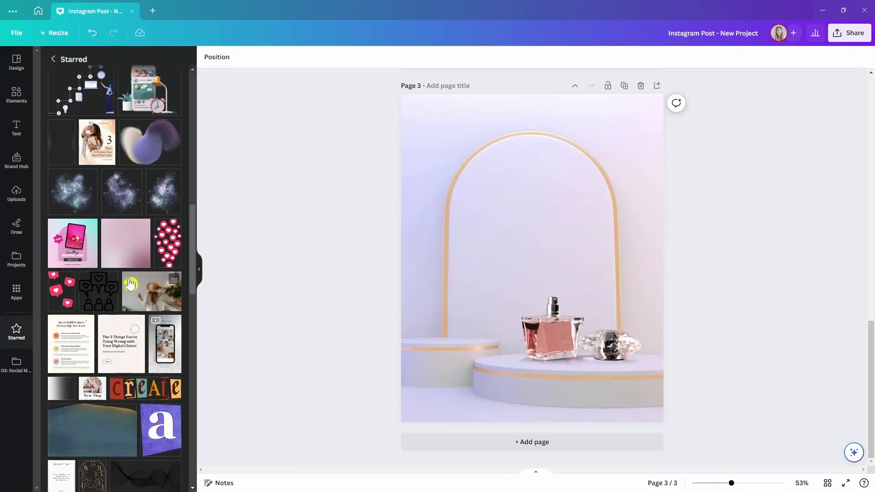
click(173, 282)
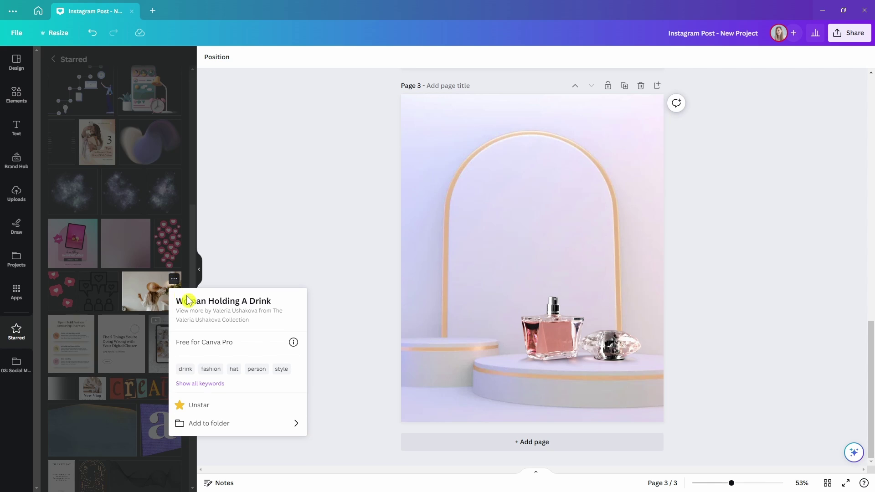
click(236, 316)
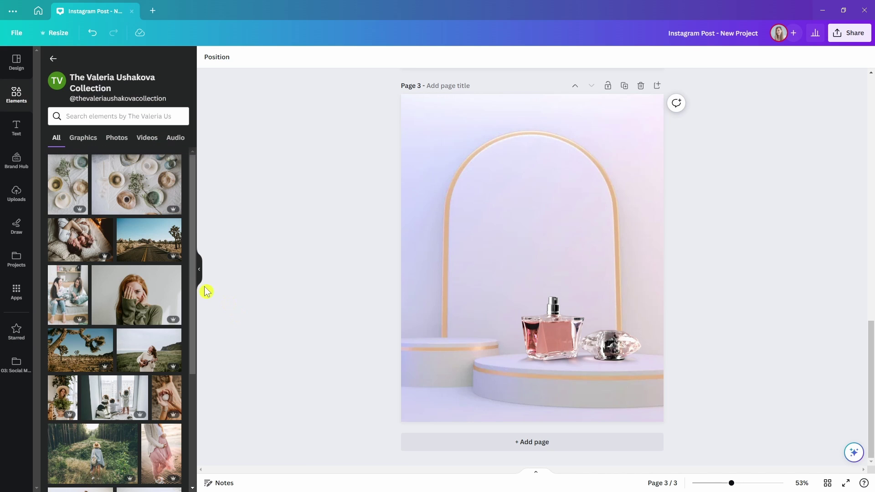
scroll(155, 264, down, 15)
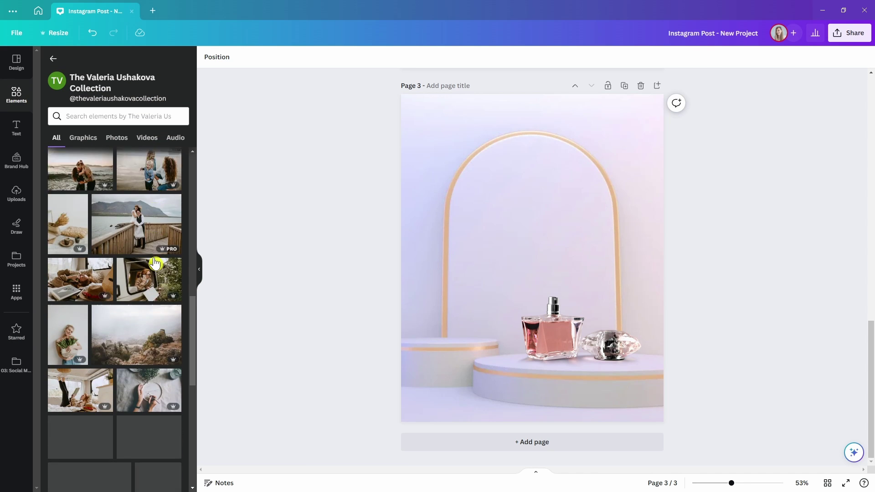
scroll(155, 264, down, 5)
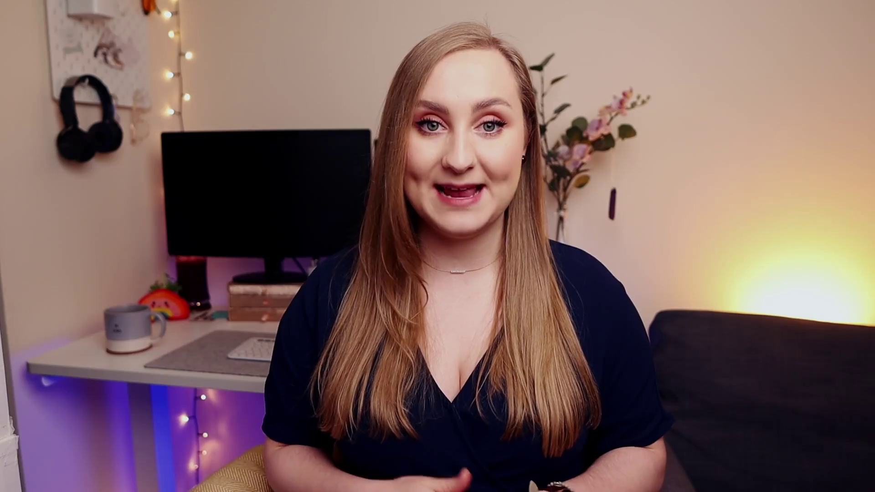